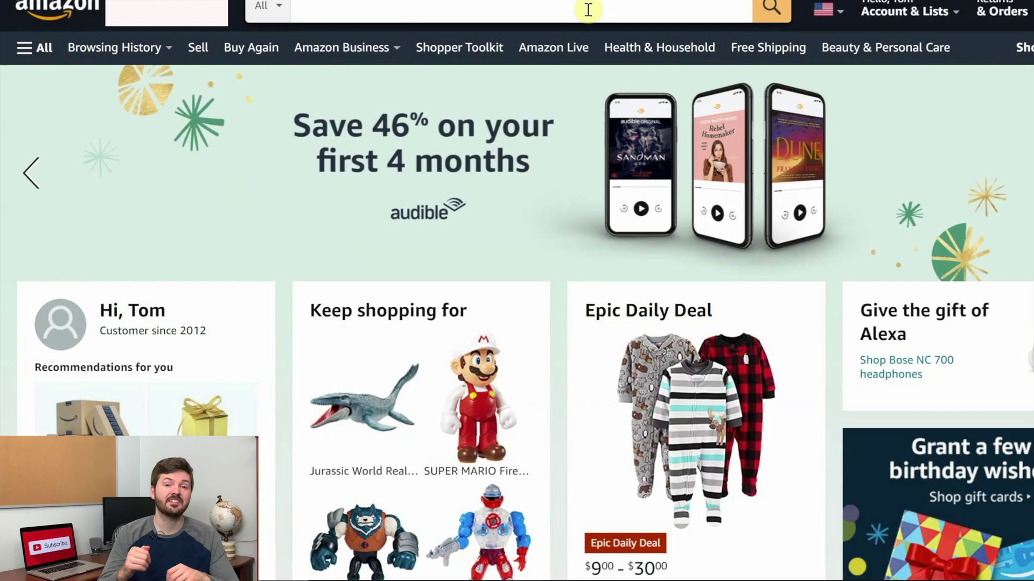
# Search Amazon for 'jurassic world toys' using the search suggestion.
pyautogui.scroll(1, 588, 9)
pyautogui.click(462, 65)
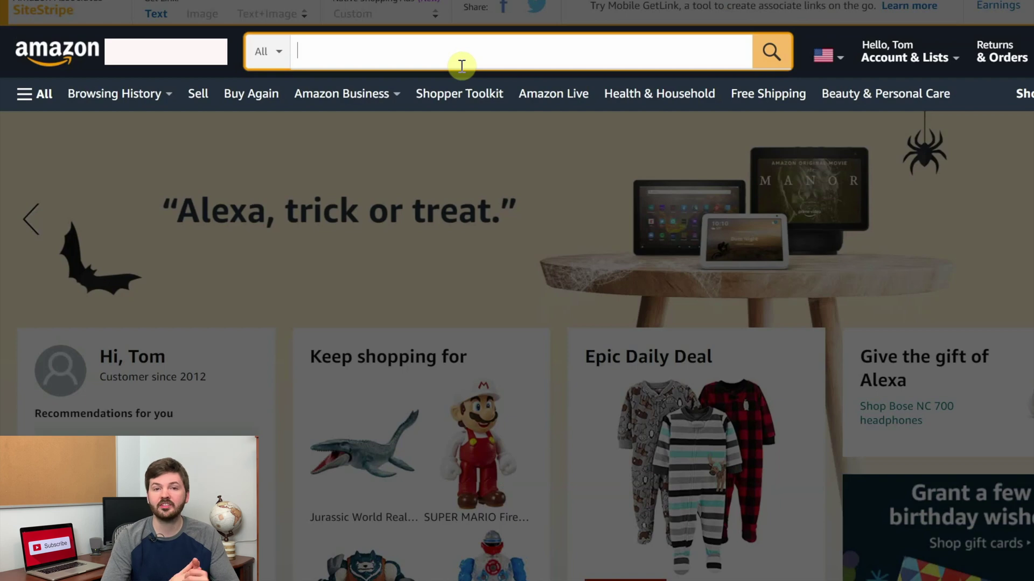
pyautogui.write('jurassic')
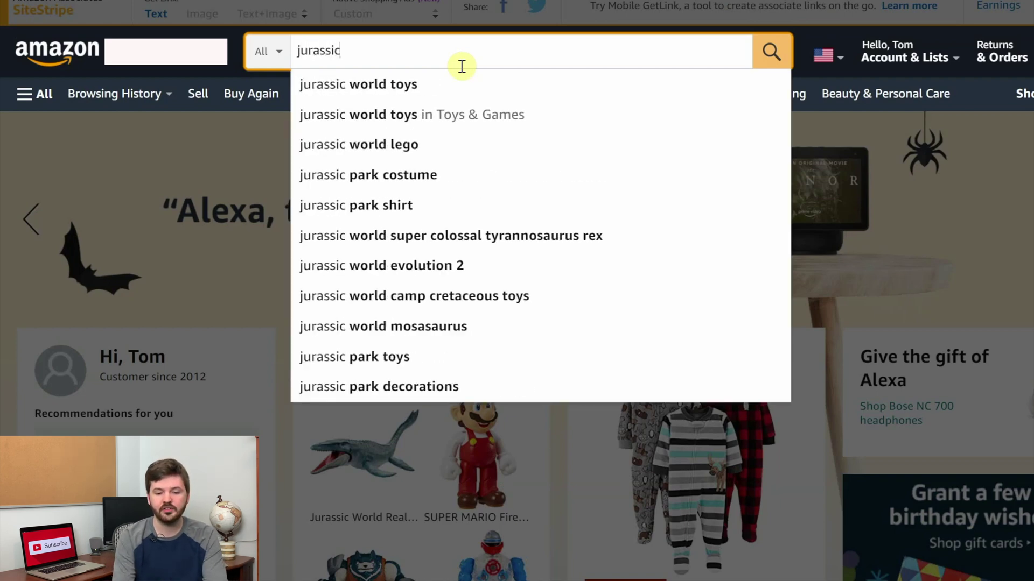
pyautogui.press('Down')
pyautogui.press('Return')
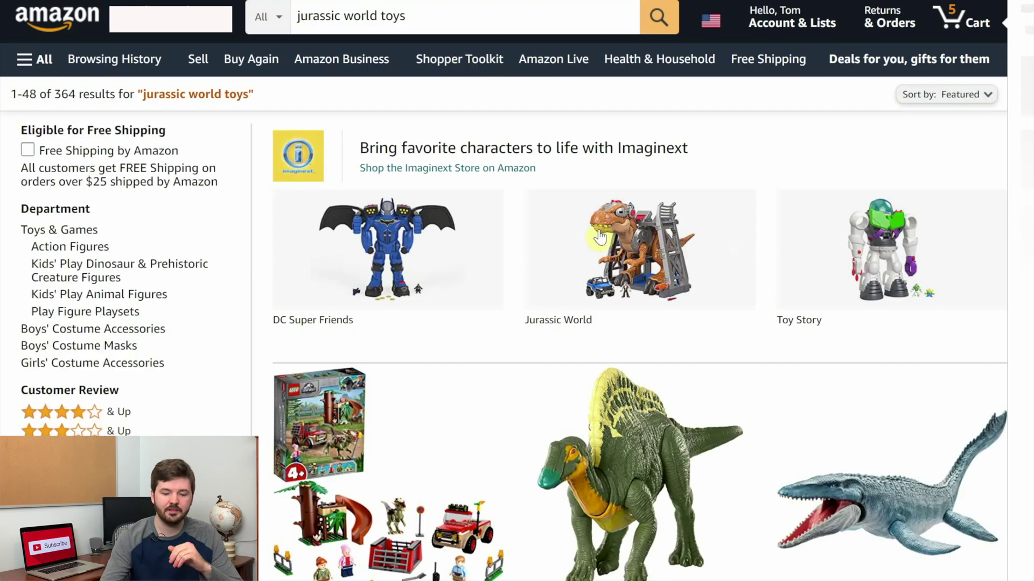
# Open the Jurassic World Ouranosaurus figure listing in a new tab.
pyautogui.scroll(-5, 680, 339)
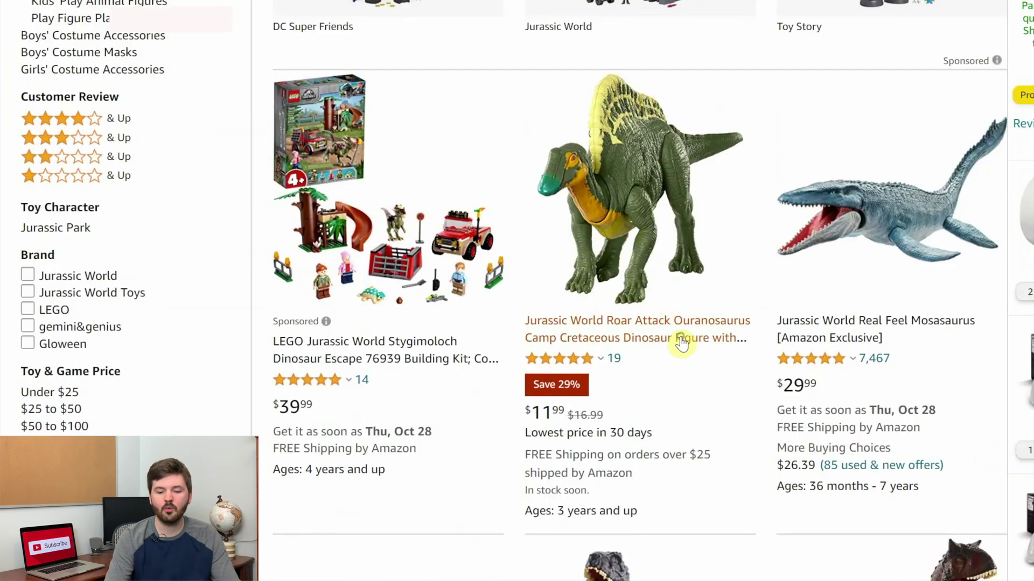
pyautogui.rightClick(682, 341)
pyautogui.click(730, 352)
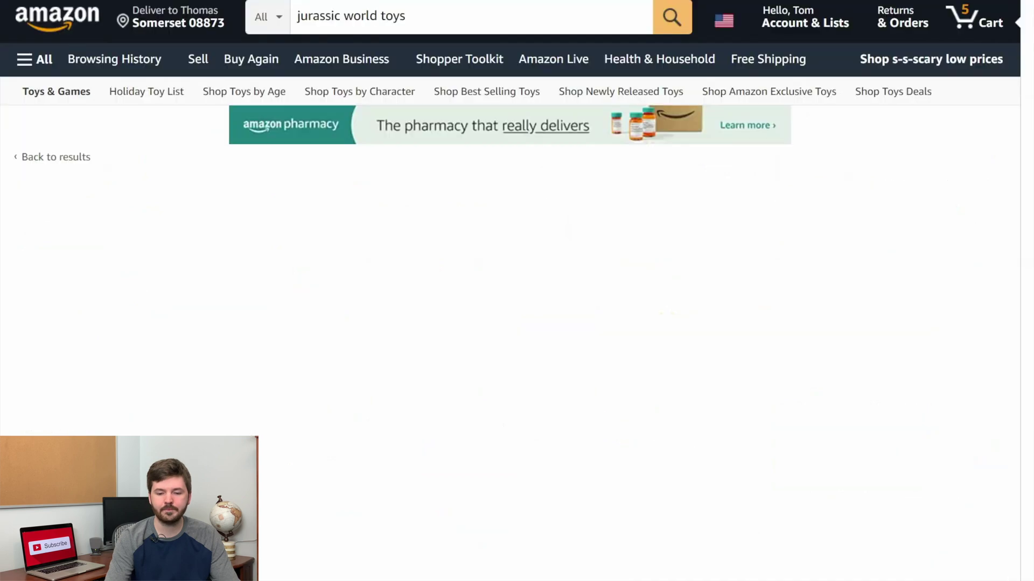
pyautogui.scroll(-10, 761, 264)
pyautogui.scroll(-2, 775, 303)
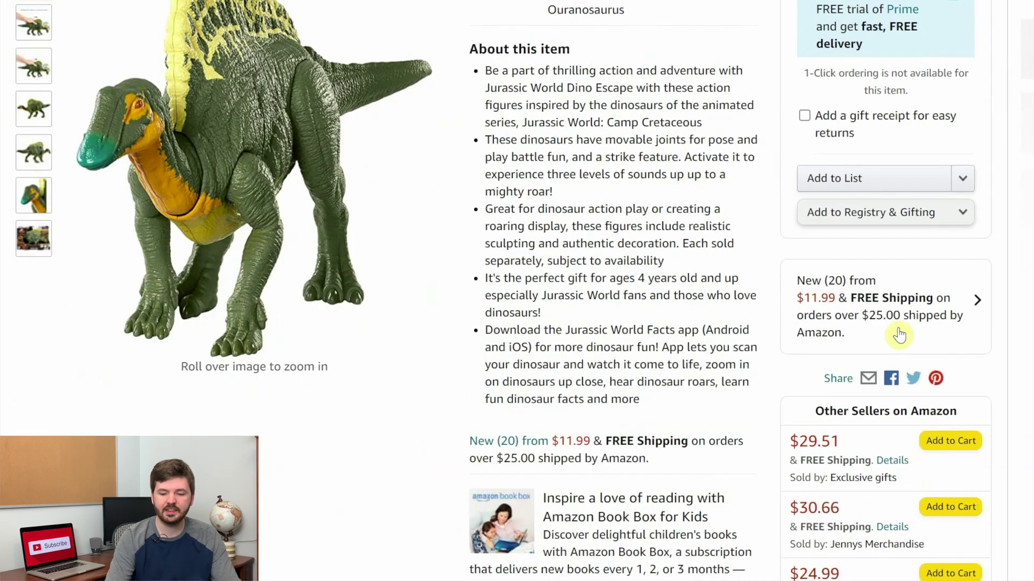
# Show the figure's 20 new offers and open ToyWiz's seller page in a new tab.
pyautogui.click(899, 335)
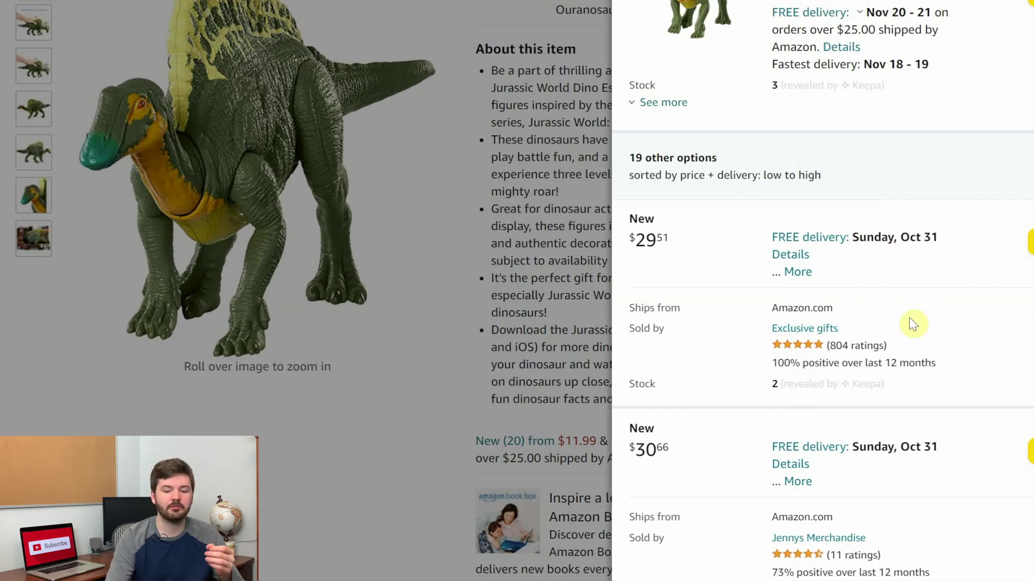
pyautogui.scroll(-7, 849, 323)
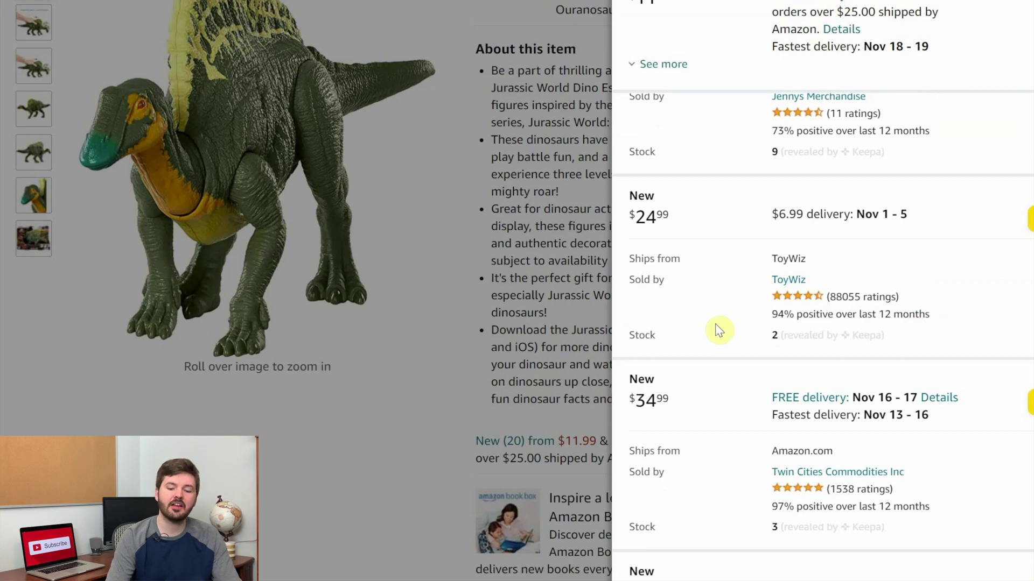
pyautogui.rightClick(782, 286)
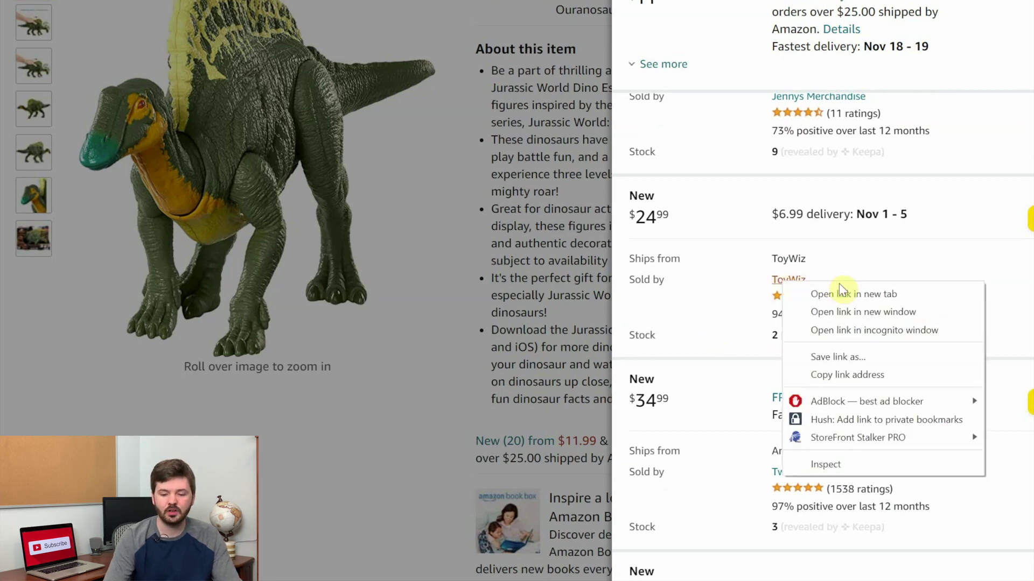
pyautogui.click(845, 292)
# Open the Twin Cities Commodities Inc and Middle Valley Distribution seller pages in new tabs.
pyautogui.scroll(-3, 800, 310)
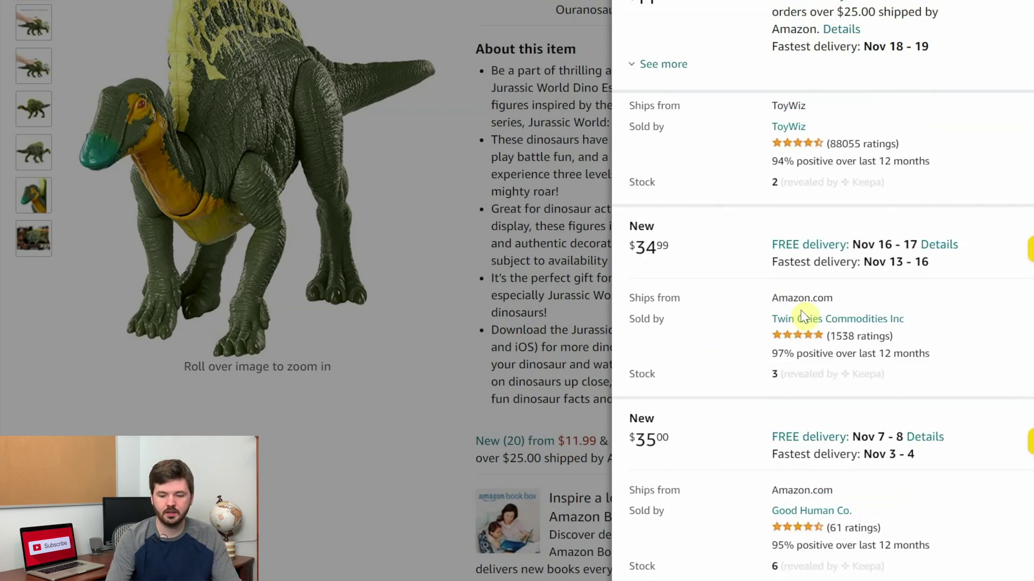
pyautogui.rightClick(798, 326)
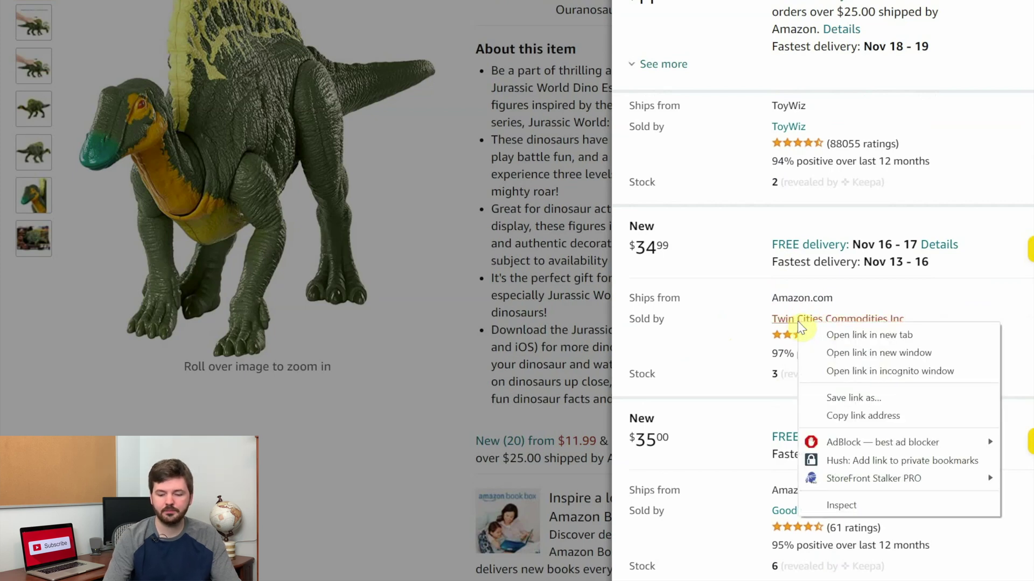
pyautogui.click(856, 331)
pyautogui.scroll(-4, 735, 347)
pyautogui.scroll(-4, 735, 347)
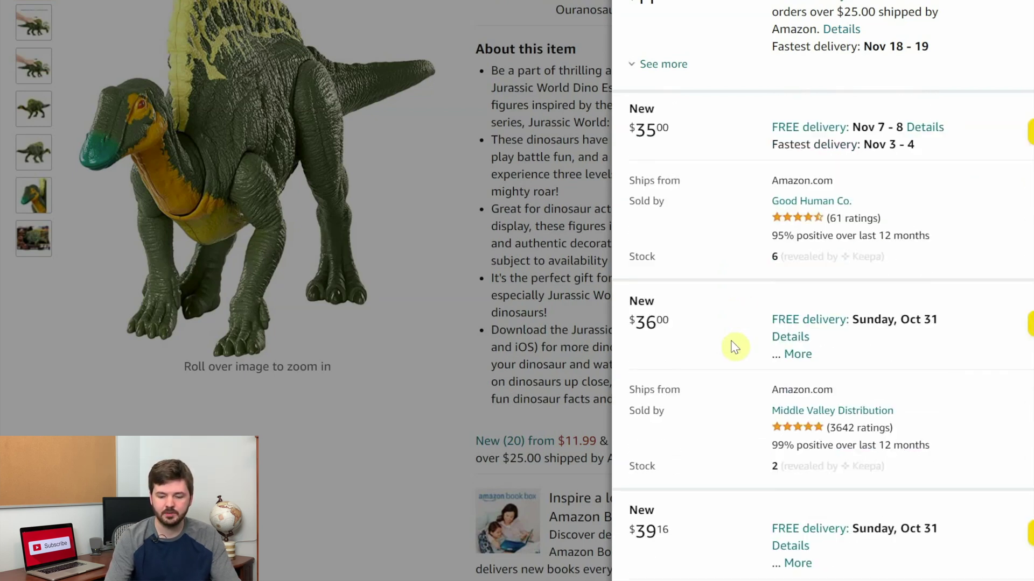
pyautogui.rightClick(808, 307)
pyautogui.click(841, 320)
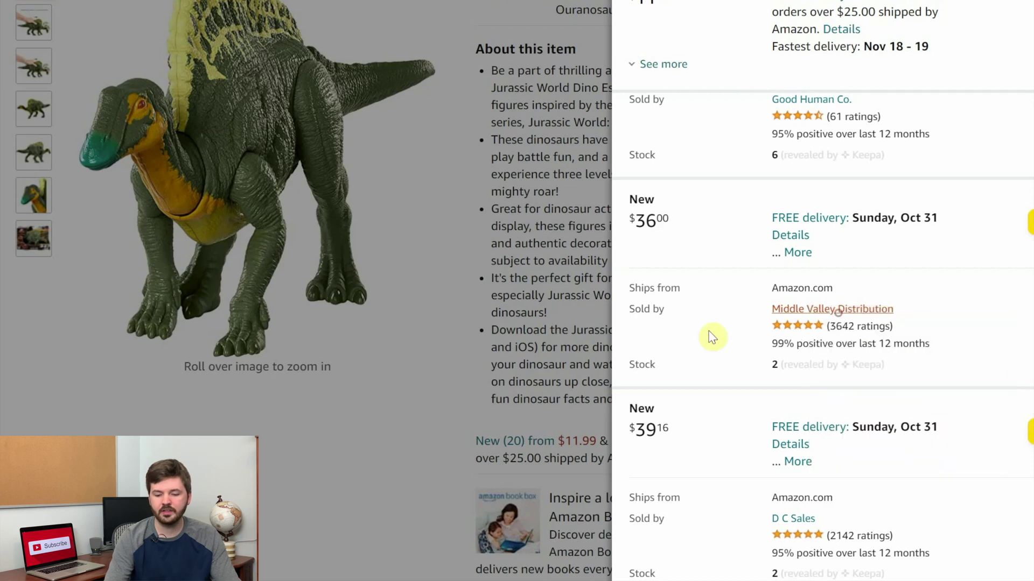
pyautogui.scroll(-4, 711, 336)
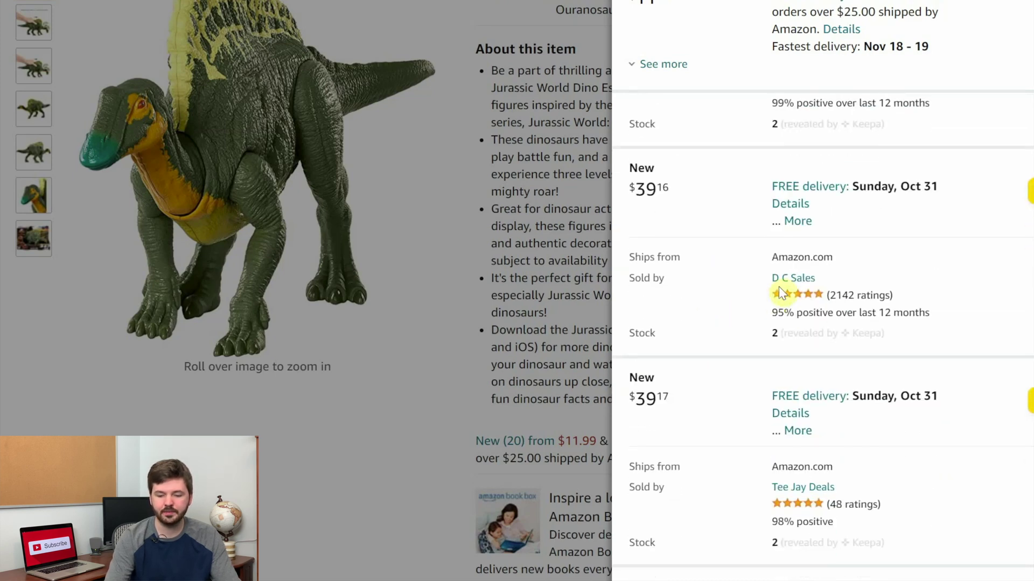
pyautogui.scroll(-7, 777, 291)
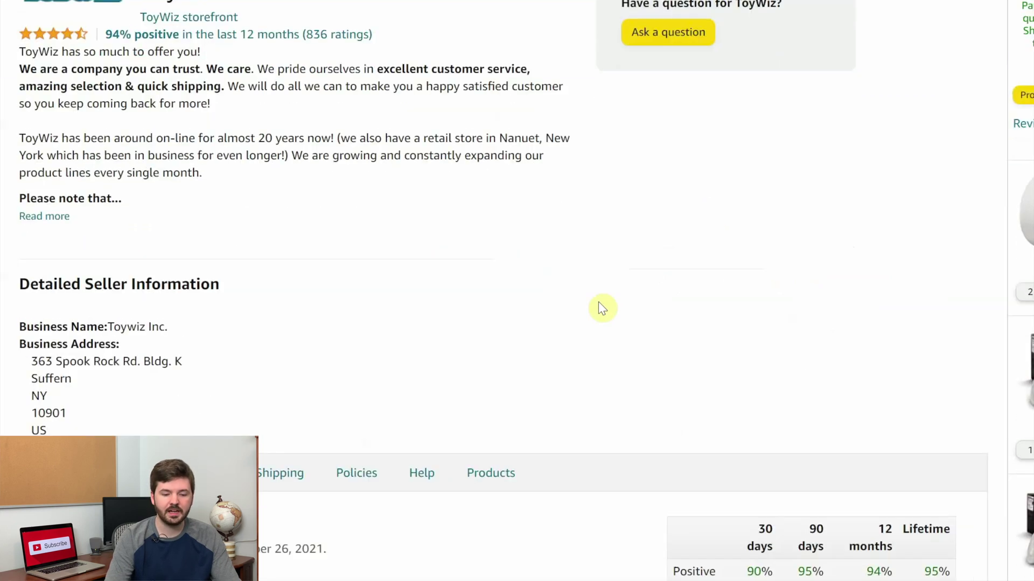
# List ToyWiz's products and return to the top of its results.
pyautogui.scroll(-1, 601, 308)
pyautogui.click(495, 467)
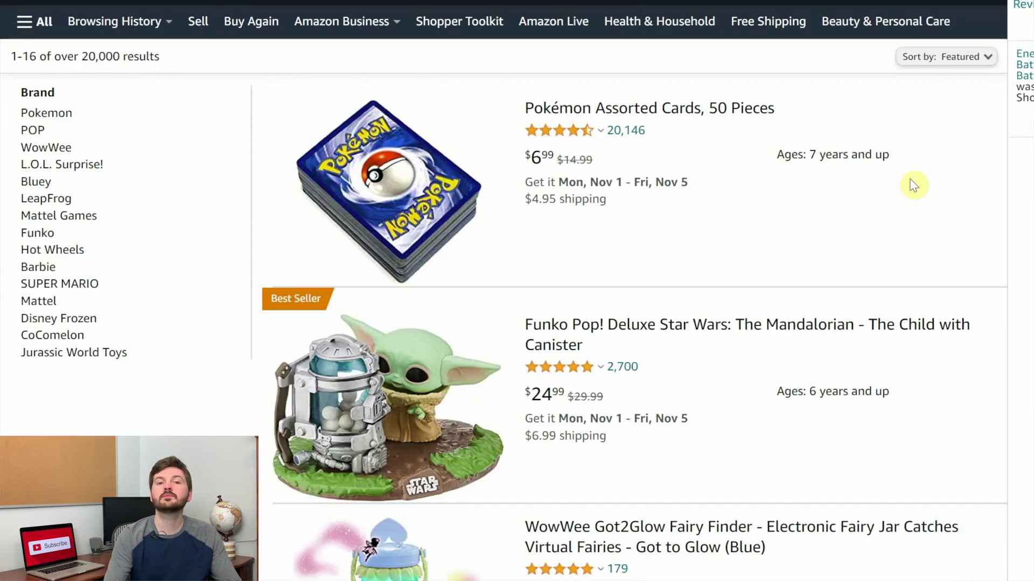
pyautogui.scroll(-15, 916, 135)
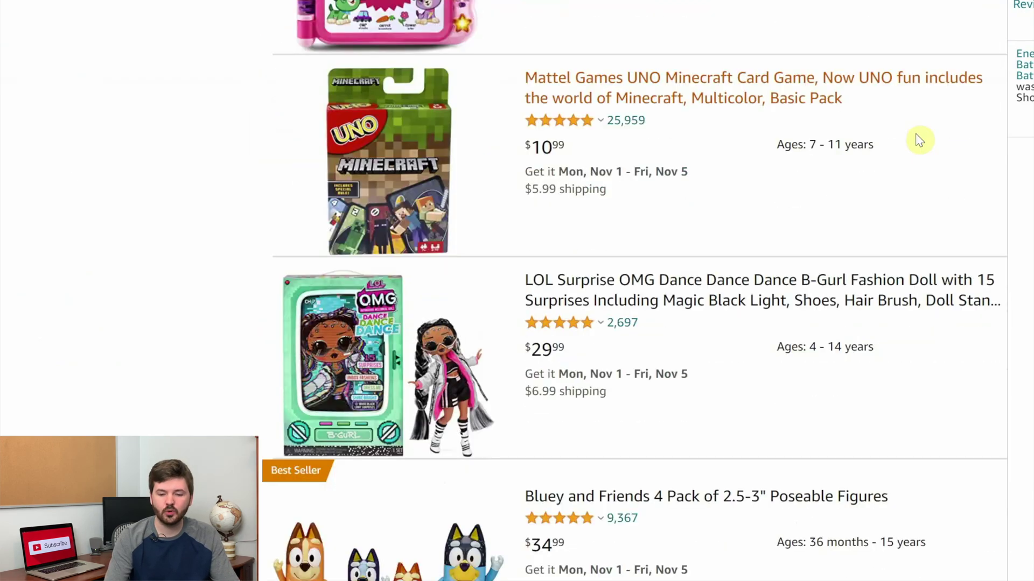
pyautogui.scroll(-15, 919, 139)
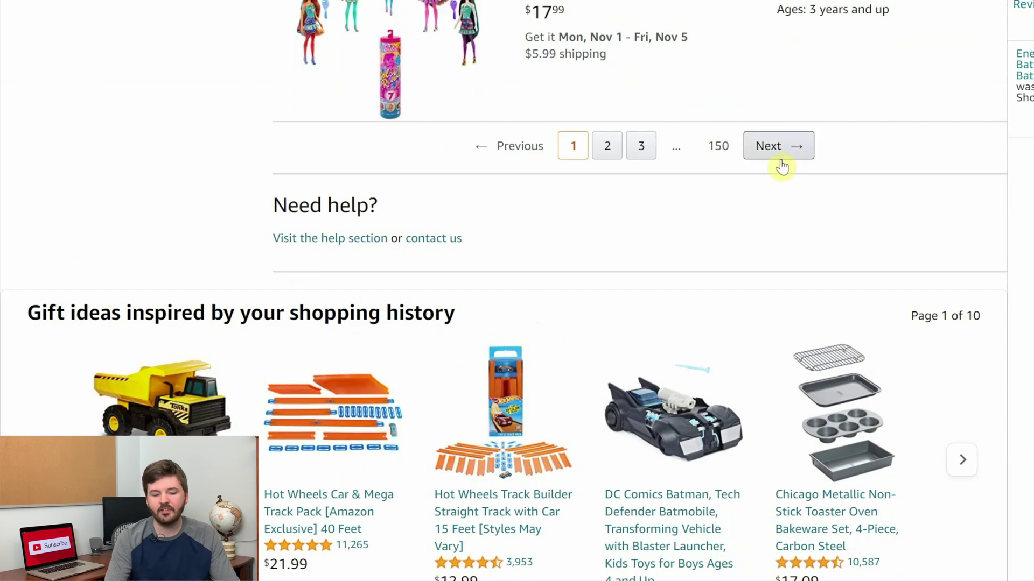
pyautogui.scroll(12, 782, 167)
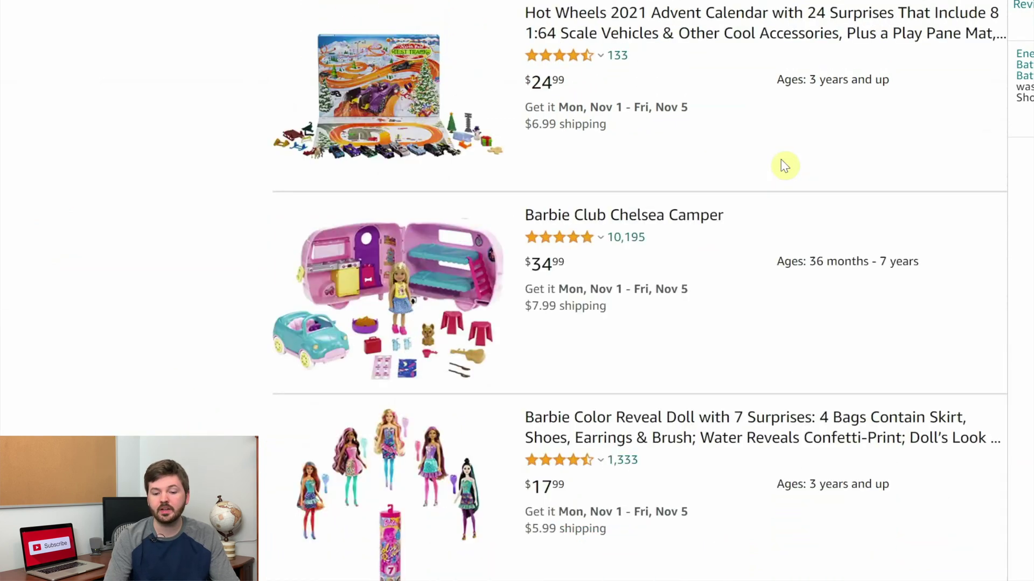
pyautogui.scroll(10, 782, 167)
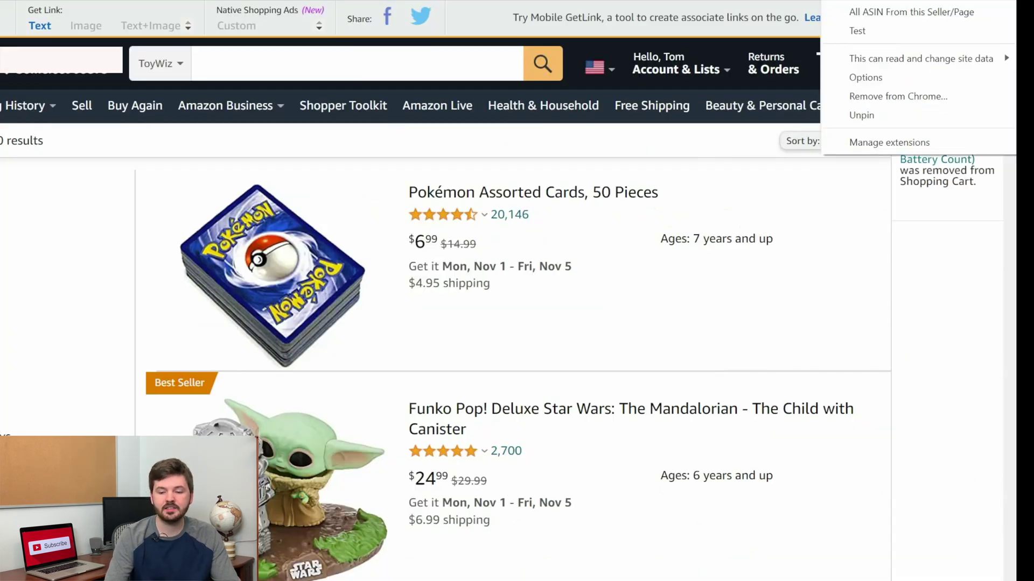
# Grab all ASINs from ToyWiz's 150 result pages and save them in TA format as 'ToyWiz'.
pyautogui.click(890, 16)
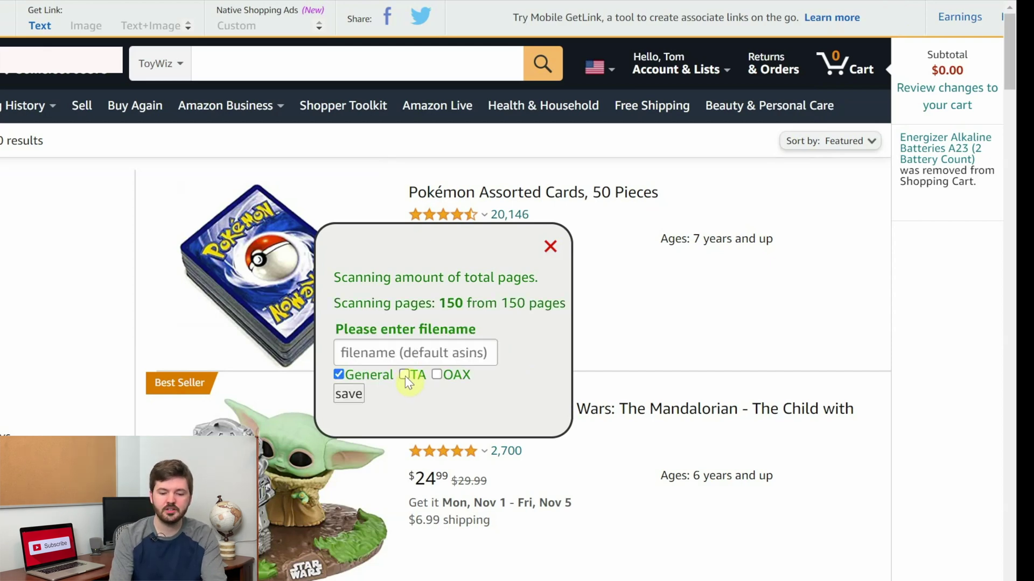
pyautogui.click(405, 376)
pyautogui.click(338, 375)
pyautogui.click(390, 353)
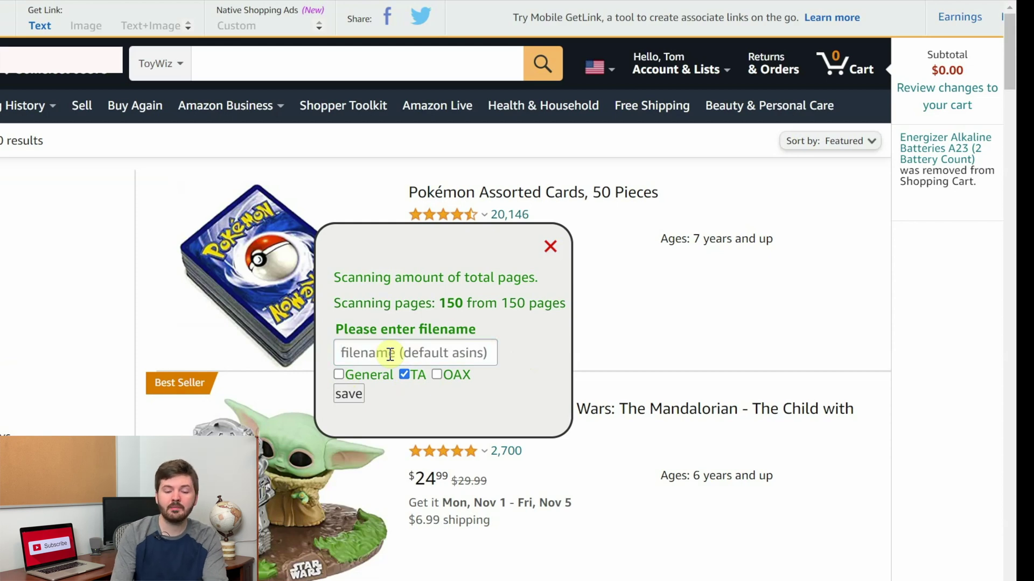
pyautogui.write('ToyWiz')
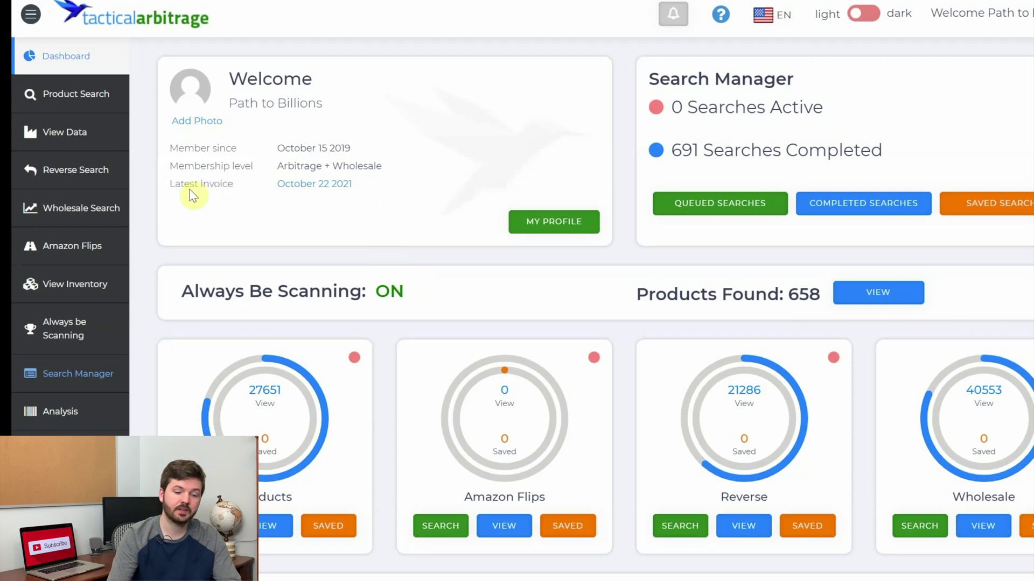
# Upload ToyWiz-TA (3).csv as Reverse Search bulk product codes with UPC and ASIN columns.
pyautogui.click(103, 182)
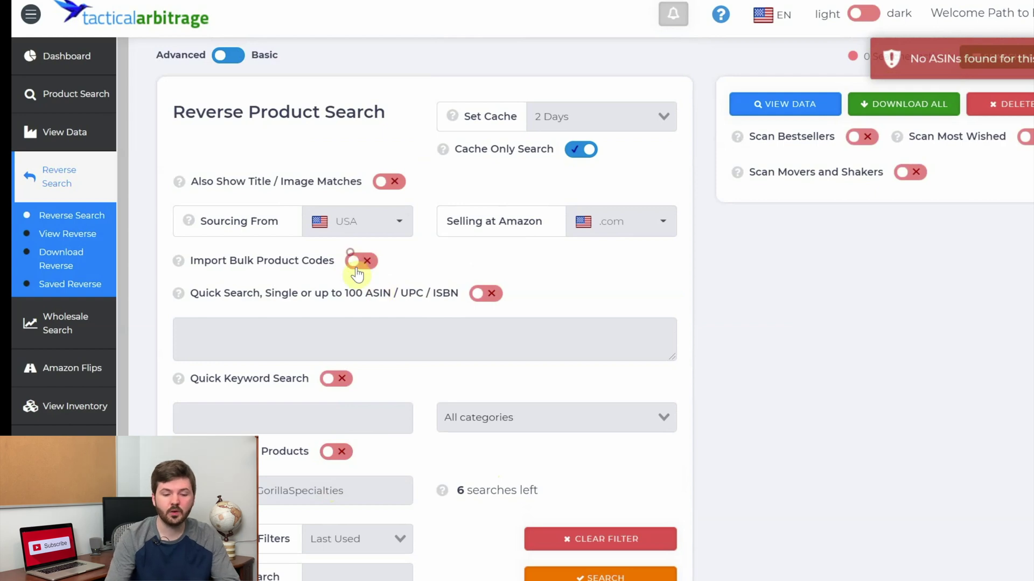
pyautogui.click(355, 267)
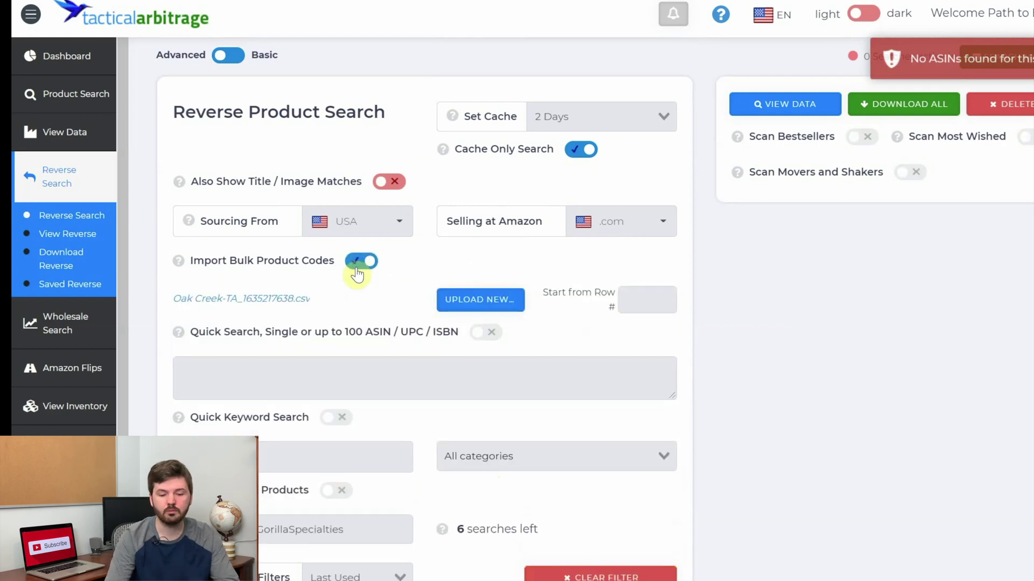
pyautogui.click(460, 298)
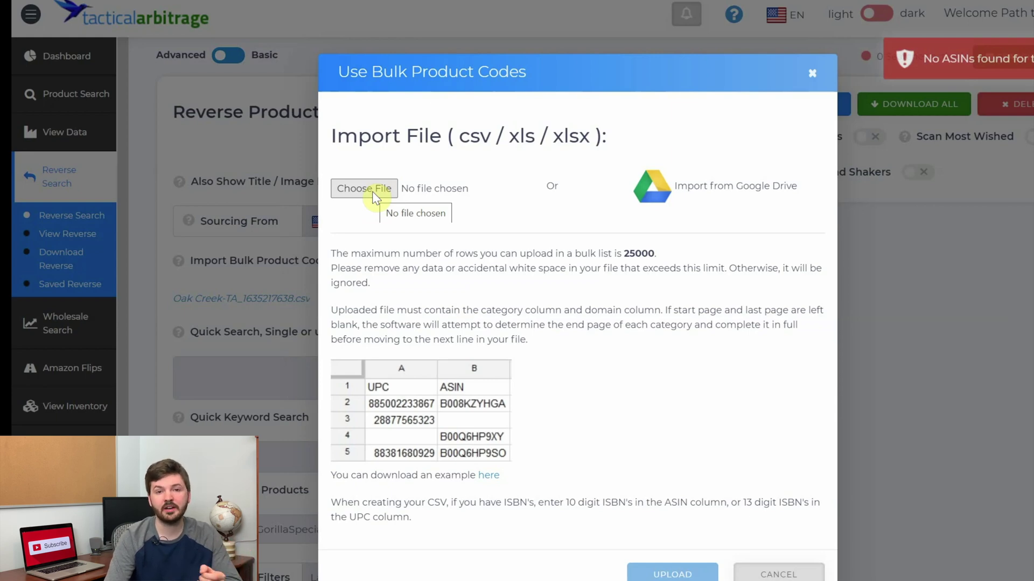
pyautogui.press('Return')
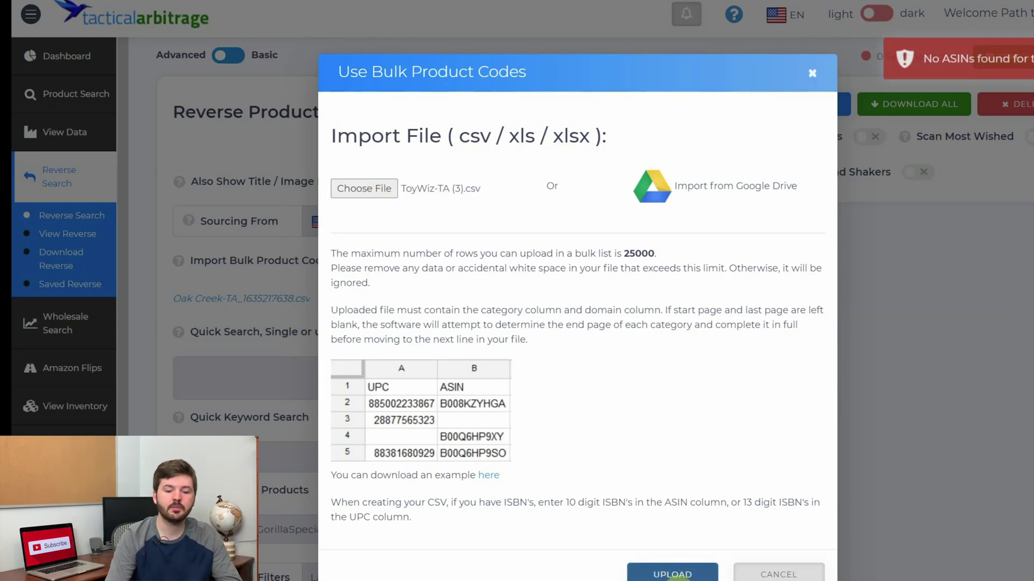
pyautogui.click(674, 578)
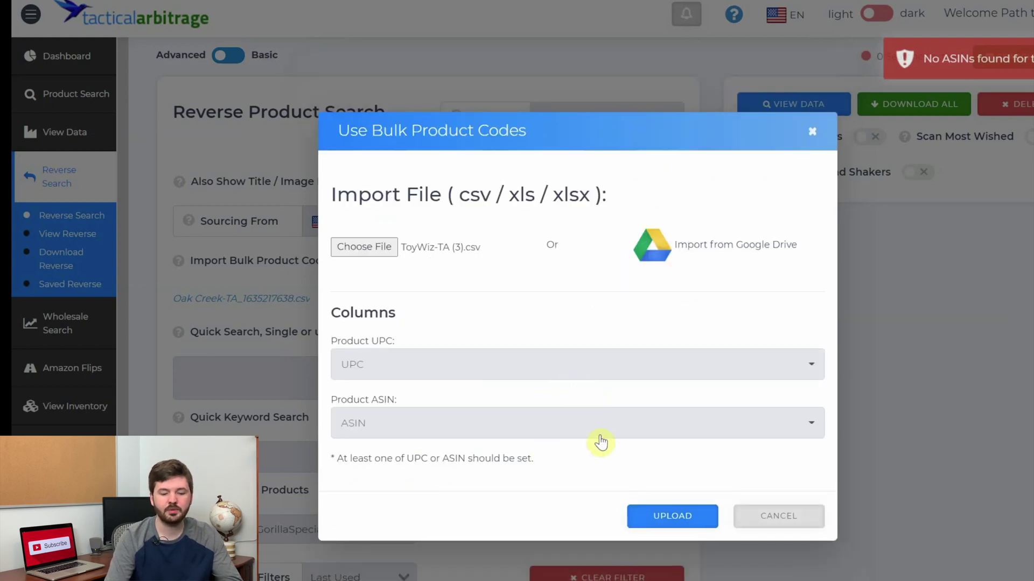
pyautogui.click(655, 516)
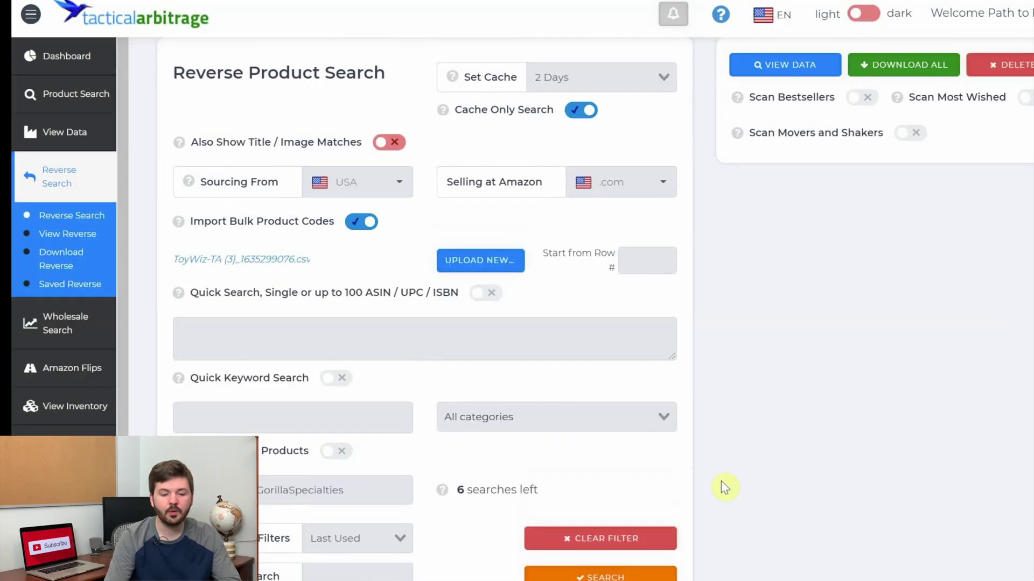
# Scroll through the reverse search settings and filters for the ToyWiz list.
pyautogui.scroll(-3, 721, 480)
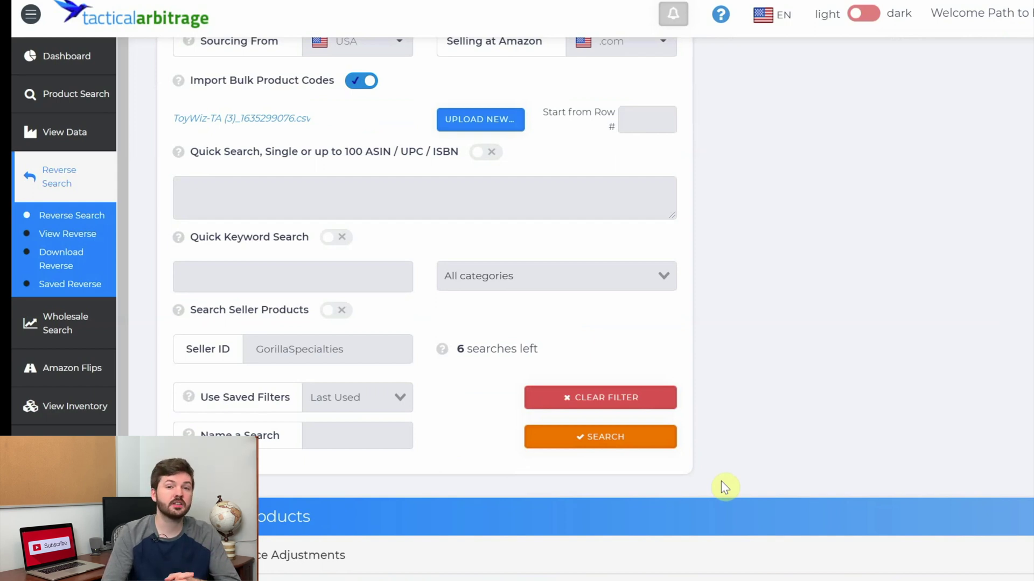
pyautogui.scroll(-3, 722, 484)
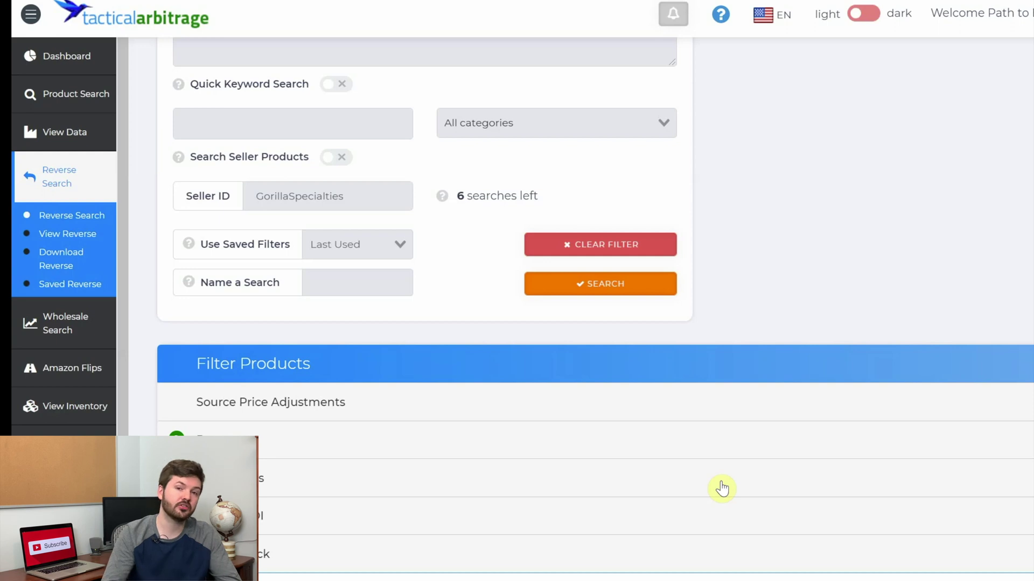
pyautogui.scroll(5, 722, 488)
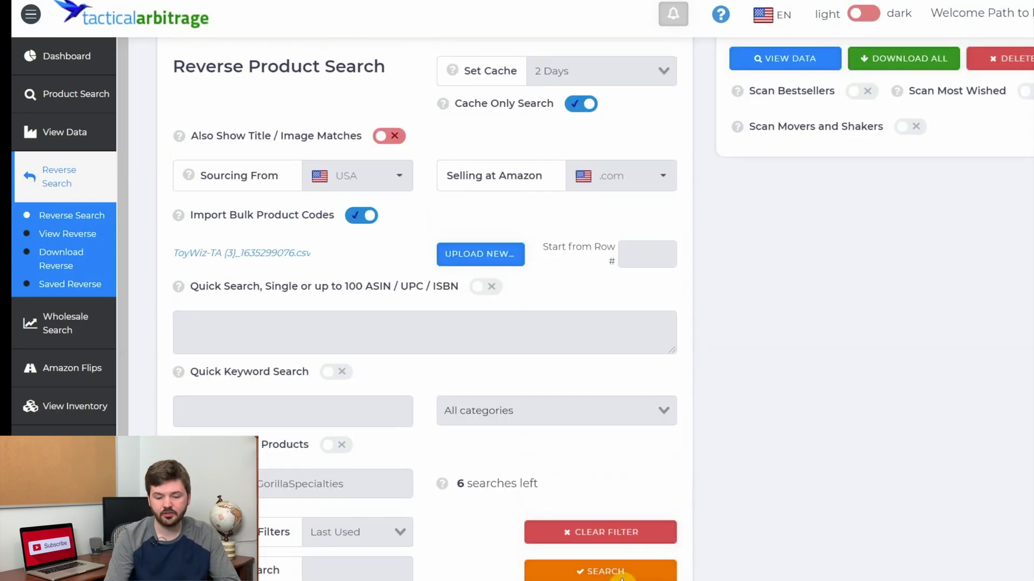
pyautogui.scroll(1, 550, 316)
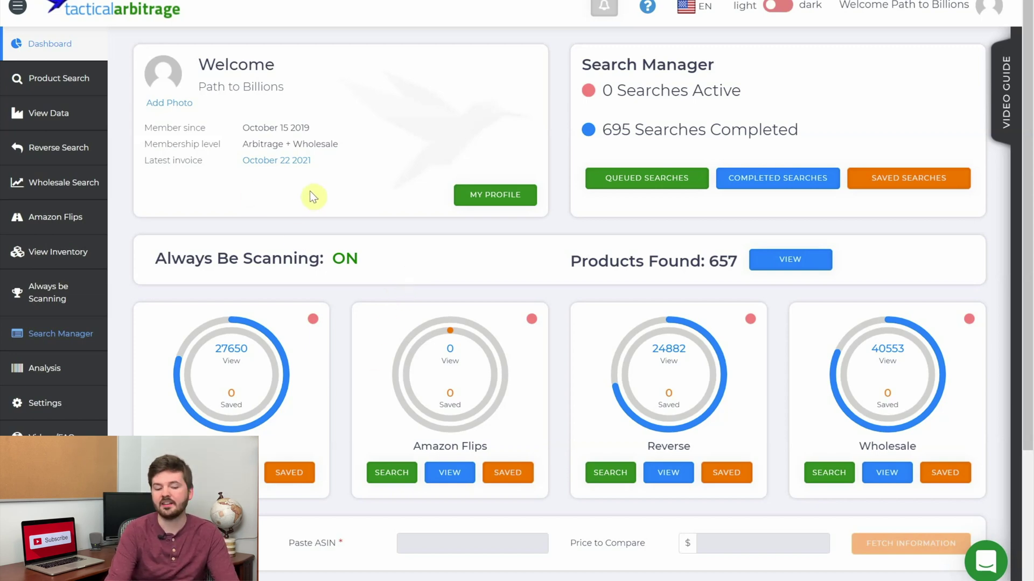
# Show Search Manager's Completed searches to locate the newest reverse search.
pyautogui.click(81, 336)
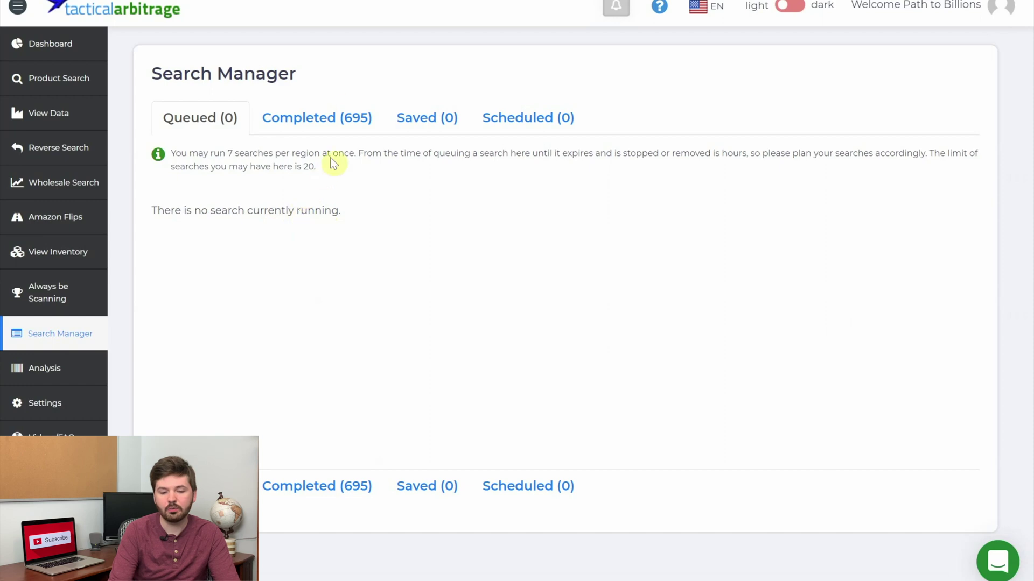
pyautogui.click(349, 108)
pyautogui.scroll(-10, 611, 186)
pyautogui.scroll(10, 612, 186)
pyautogui.scroll(-15, 575, 323)
pyautogui.scroll(2, 575, 323)
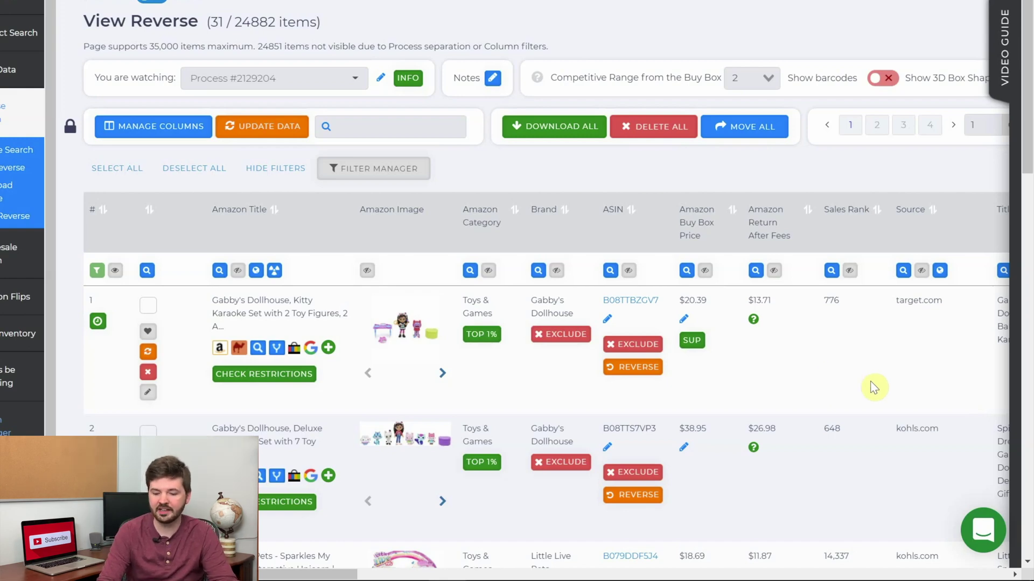
# Check the Gabby's Dollhouse karaoke set lead on target.com.
pyautogui.hscroll(3, 874, 389)
pyautogui.click(930, 345)
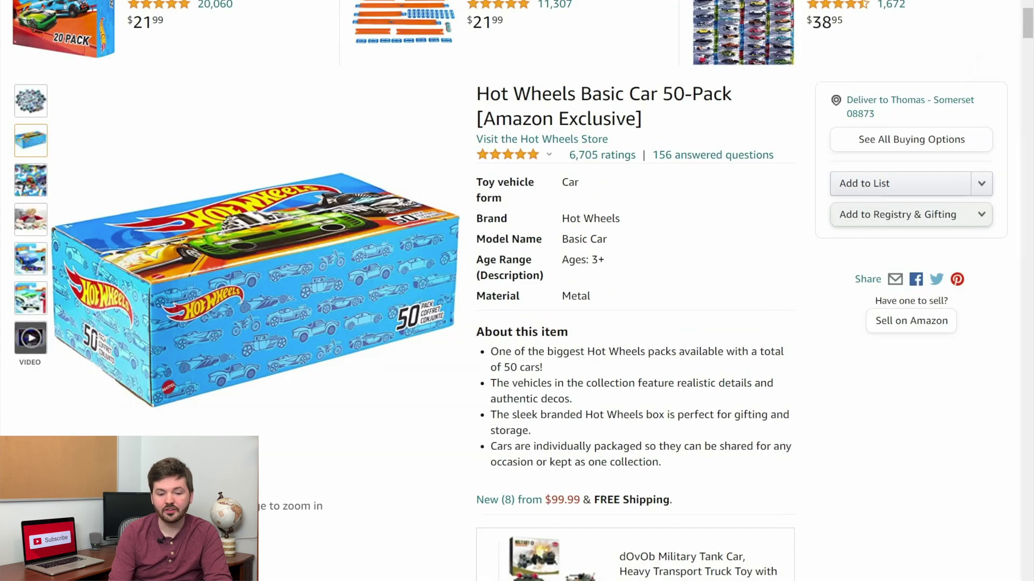
# Scroll the Hot Wheels 50-Pack page down to the Keepa price history charts.
pyautogui.moveTo(397, 261)
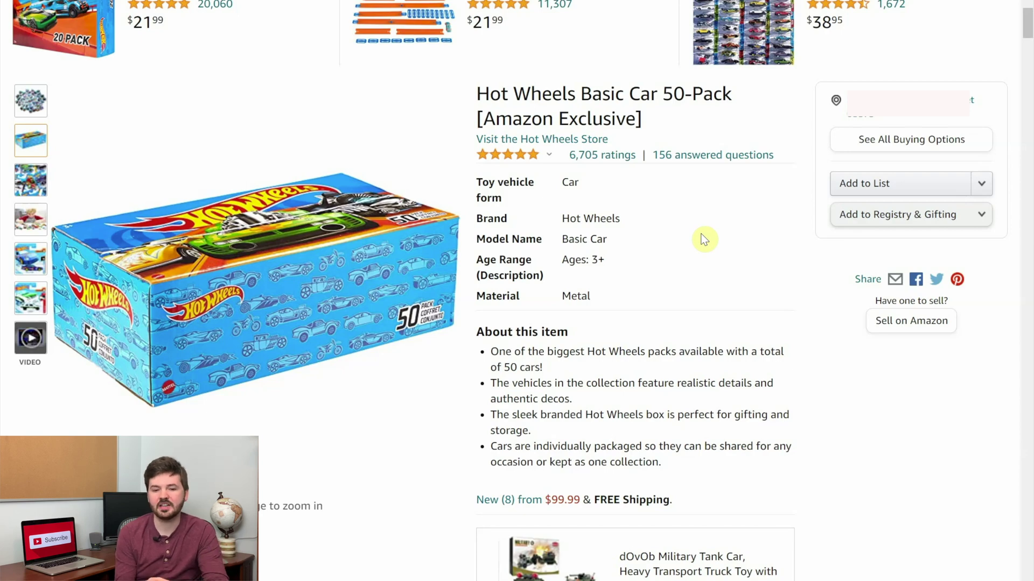
pyautogui.scroll(-2, 704, 239)
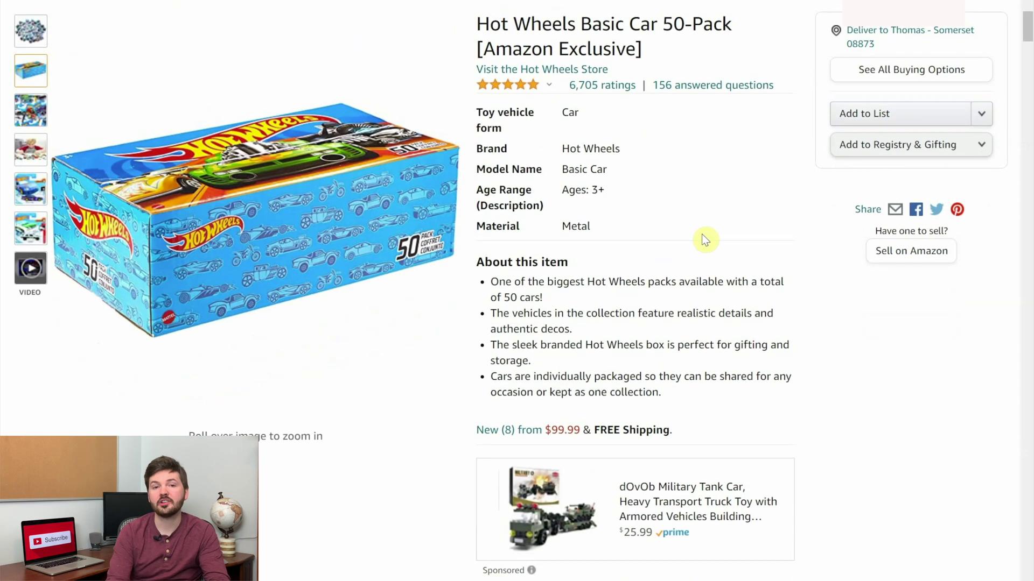
pyautogui.scroll(-1, 704, 239)
pyautogui.scroll(-5, 702, 234)
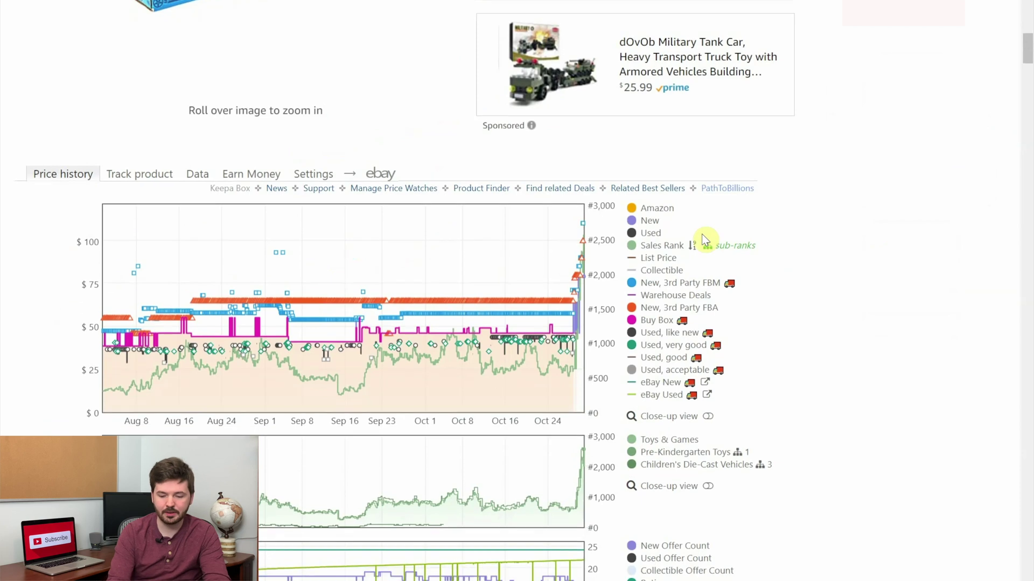
pyautogui.scroll(-2, 819, 434)
pyautogui.scroll(-1, 818, 435)
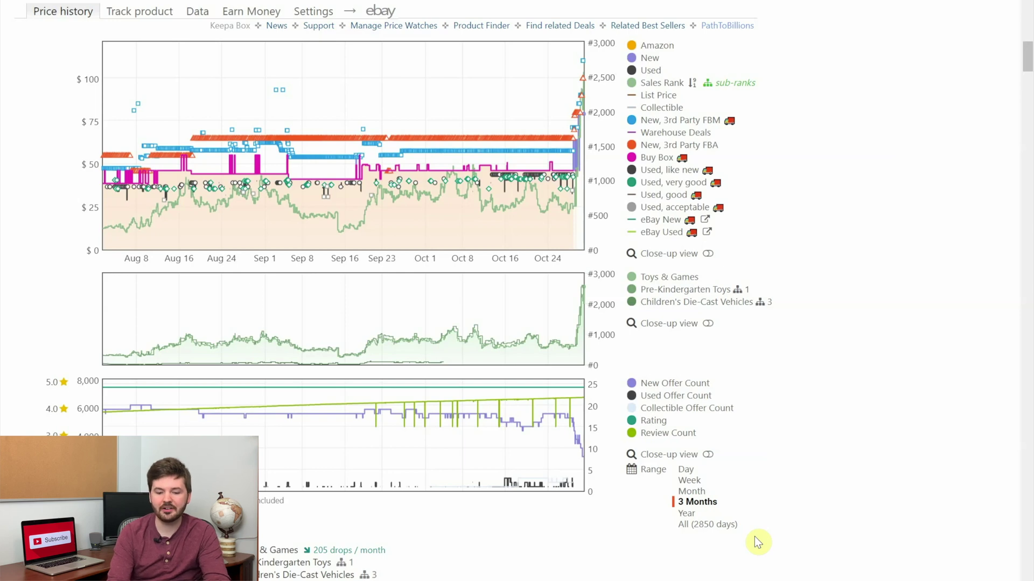
pyautogui.scroll(1, 756, 419)
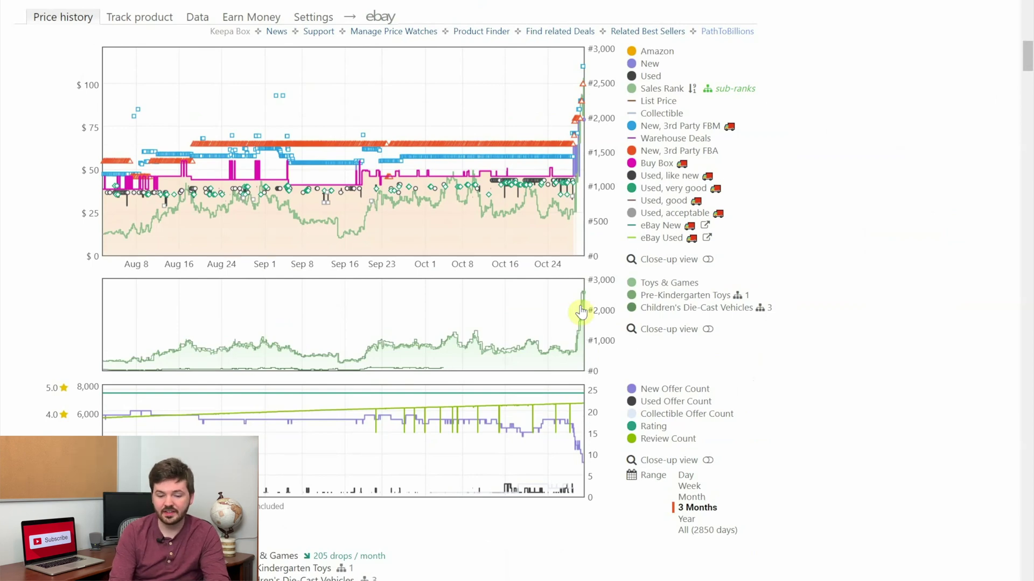
pyautogui.moveTo(520, 225)
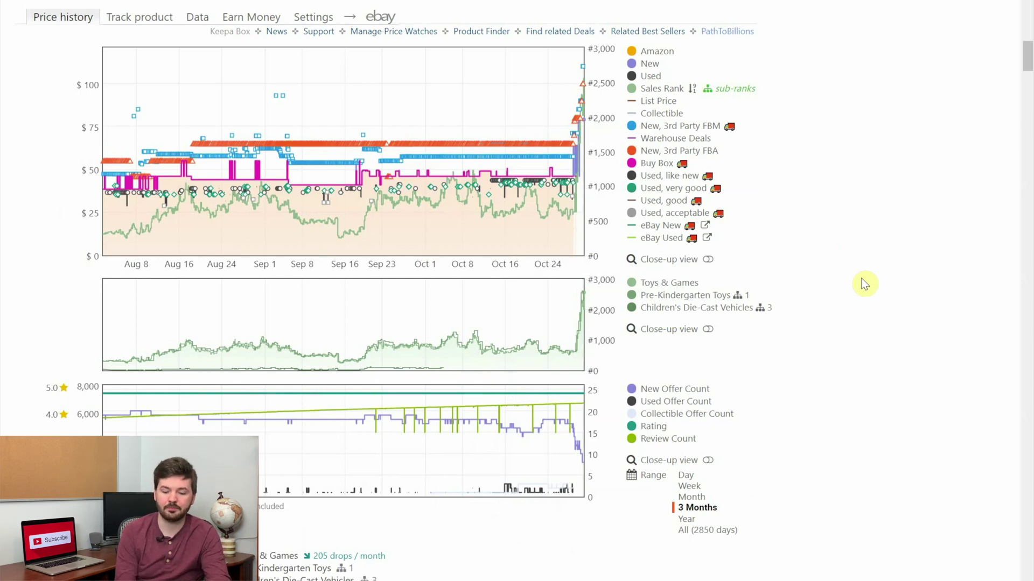
# Set Keepa's range to Year, then All (2850 days), and bring up AMZScout's options.
pyautogui.click(690, 520)
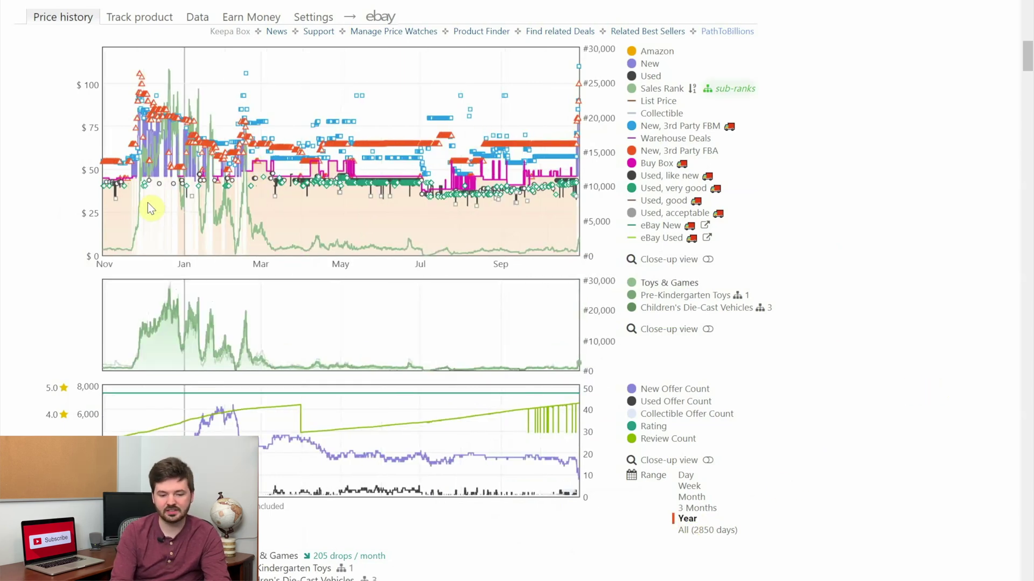
pyautogui.moveTo(144, 224)
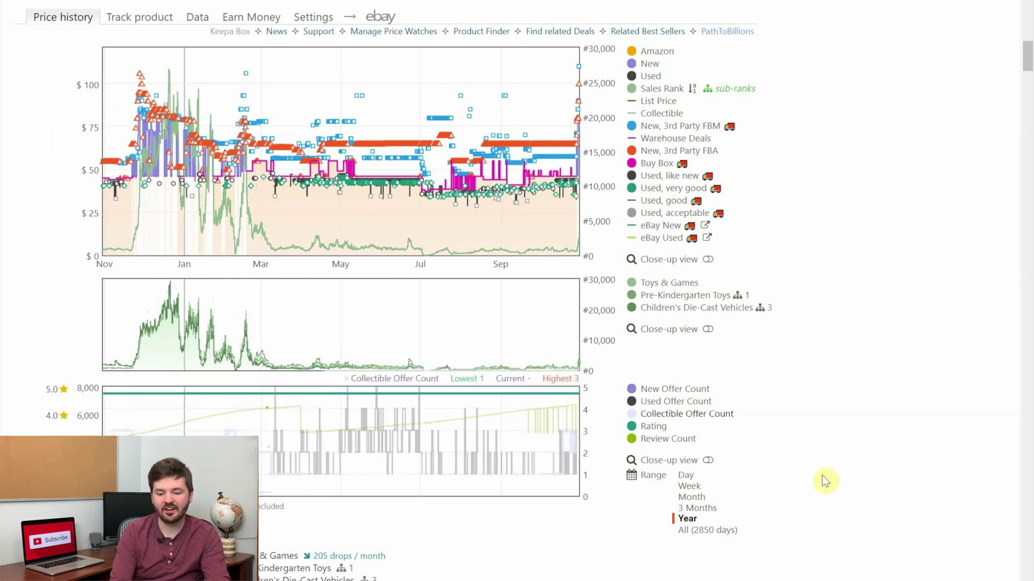
pyautogui.click(732, 529)
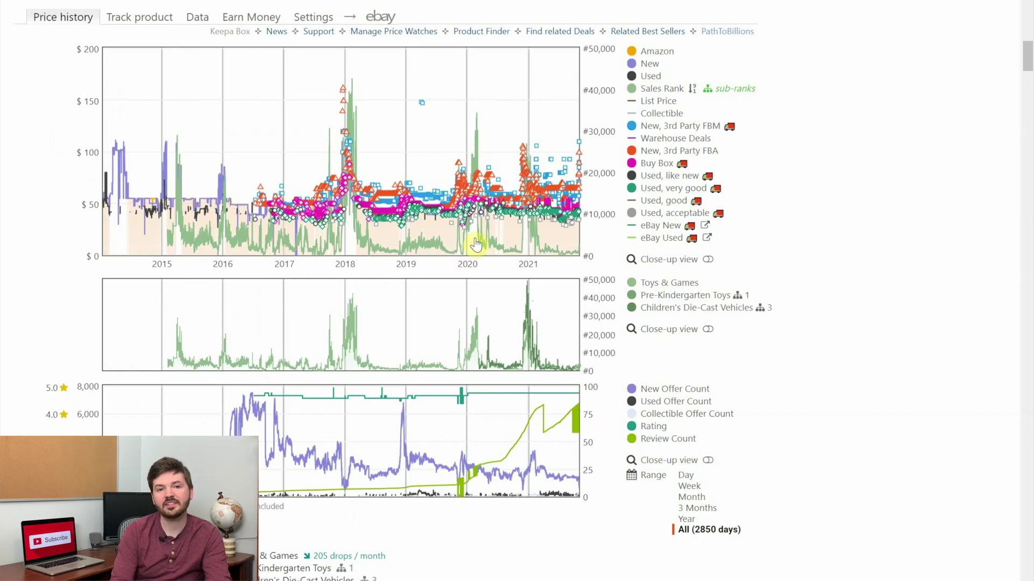
pyautogui.moveTo(474, 245)
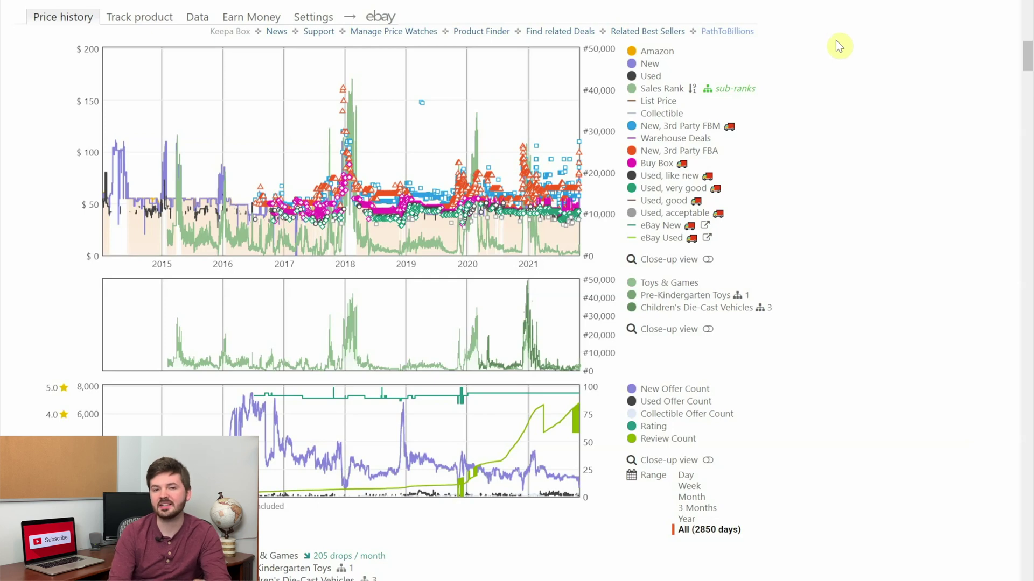
pyautogui.click(807, 6)
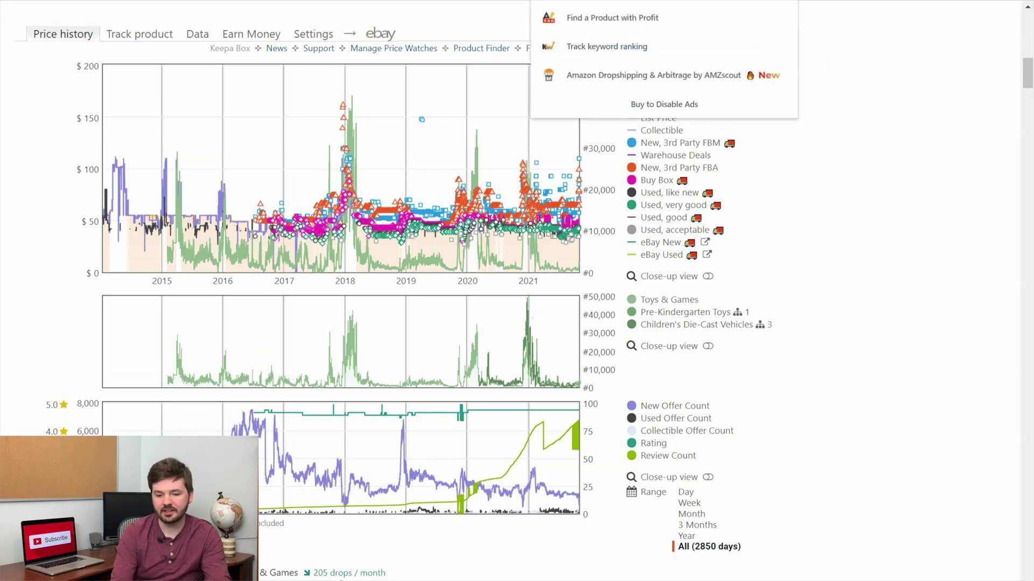
# Review the 50-pack in AMZScout's FBA calculator: 22.40 fees, 31.60 profit per unit, 68.71% ROI.
pyautogui.click(746, 6)
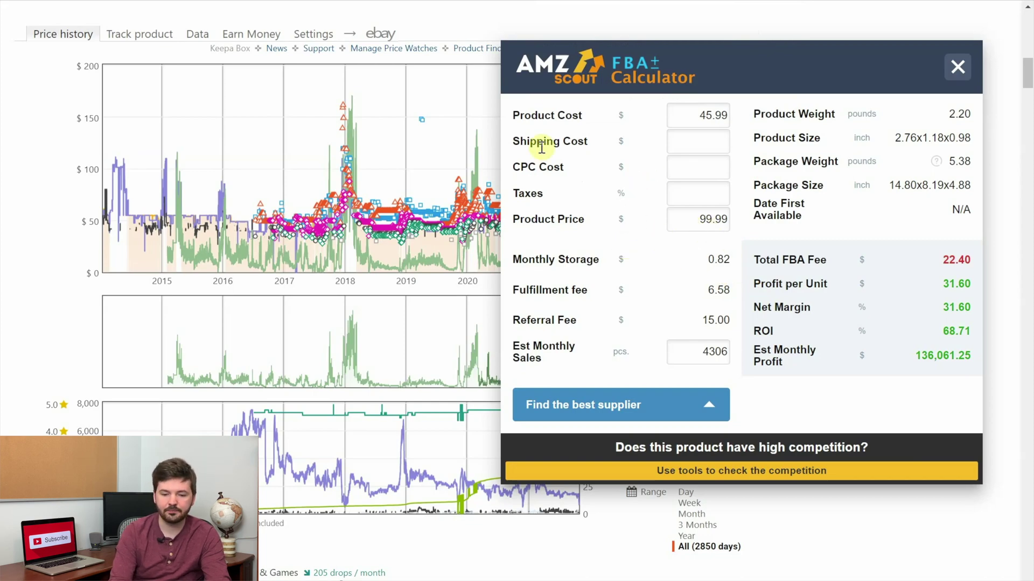
pyautogui.scroll(10, 539, 32)
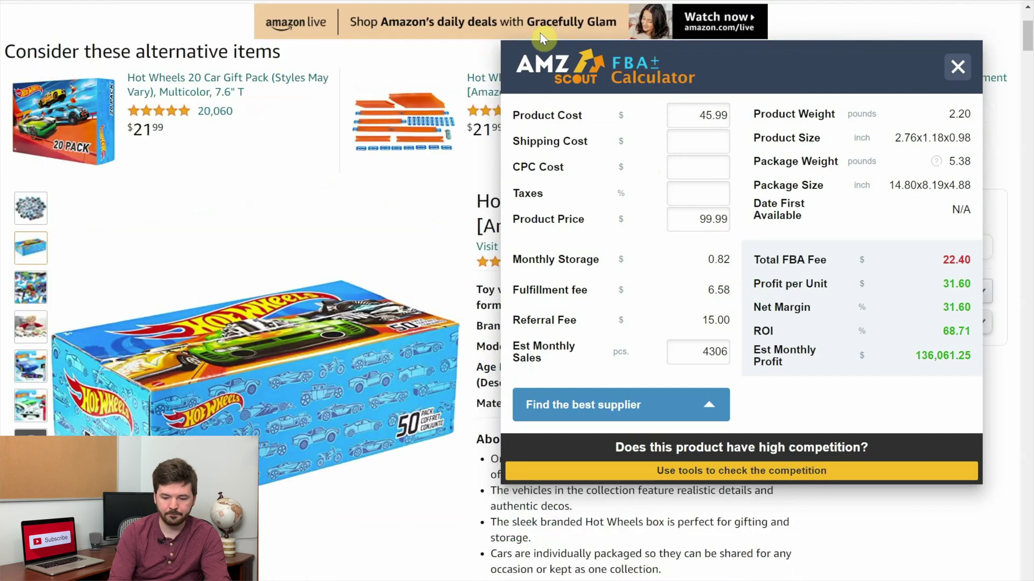
pyautogui.scroll(-8, 539, 37)
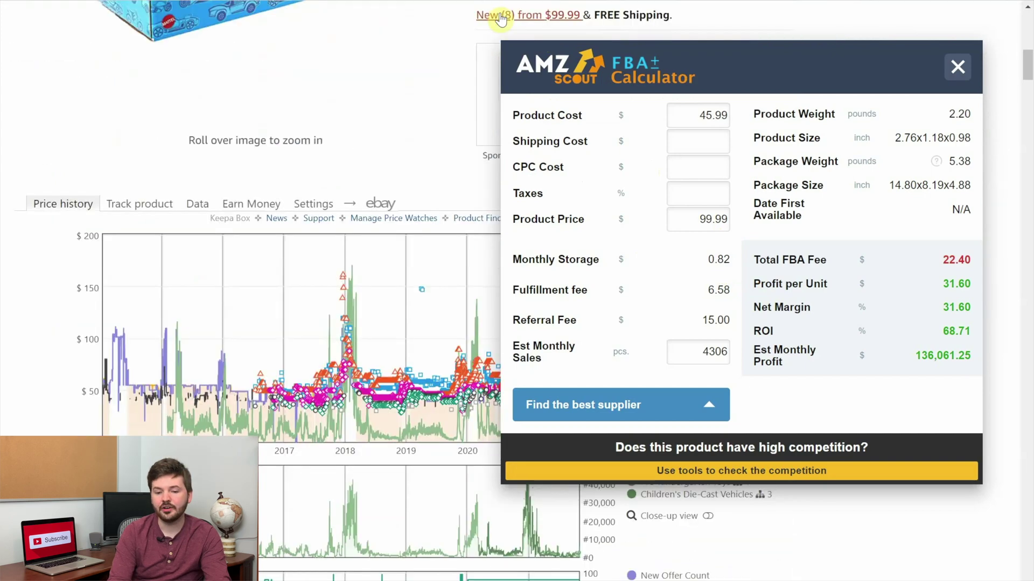
pyautogui.click(577, 22)
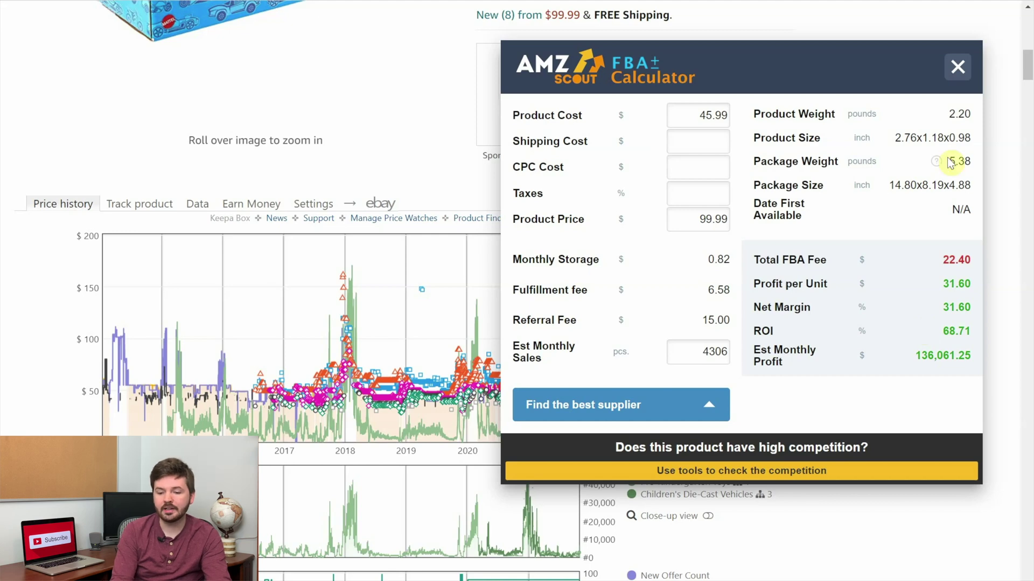
pyautogui.moveTo(298, 21)
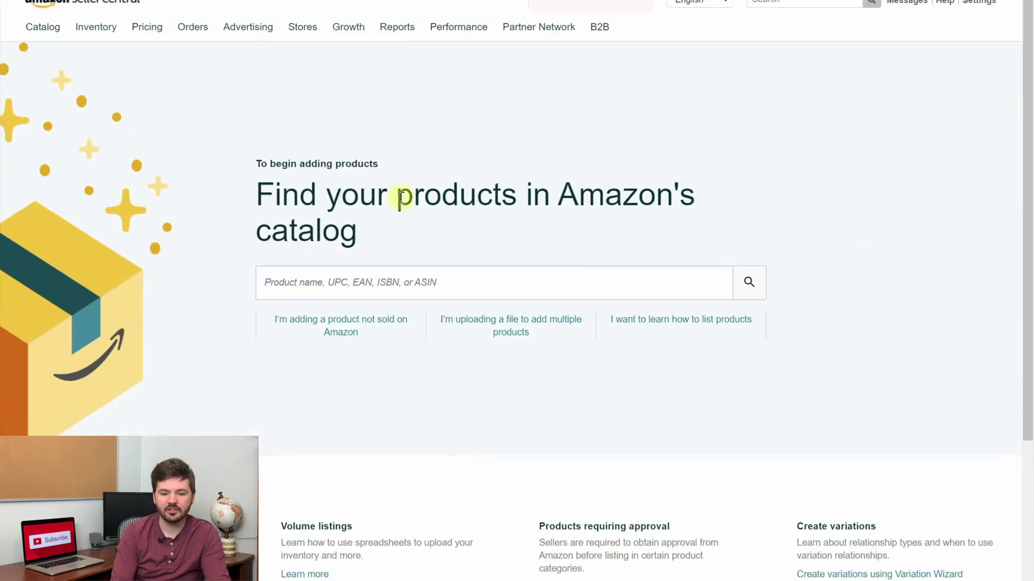
# Paste ASIN B003FW0YZG into the Add a Product catalog search and run it.
pyautogui.scroll(-1, 401, 195)
pyautogui.moveTo(97, 22)
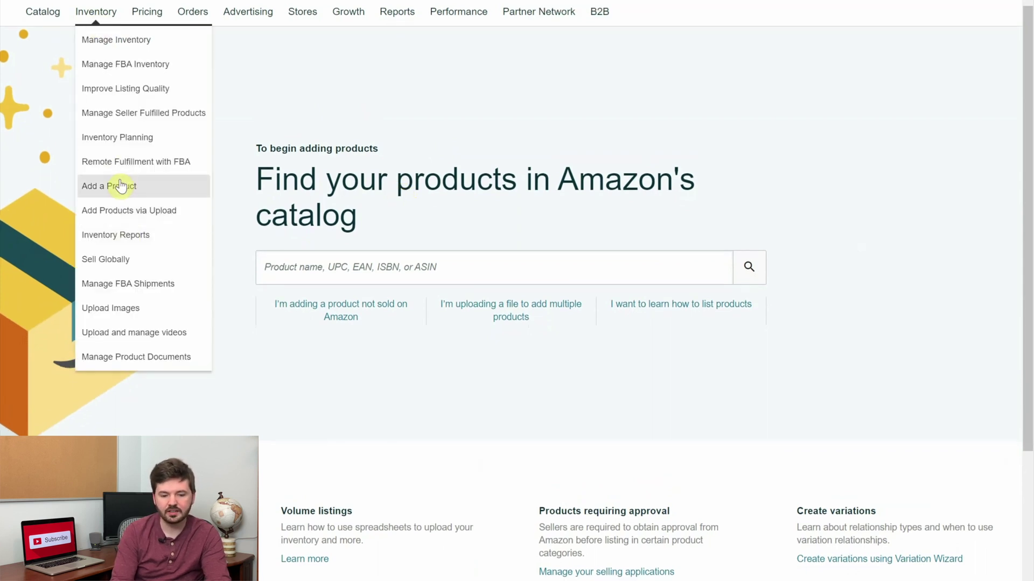
pyautogui.click(301, 265)
pyautogui.write('B003FW0YZG')
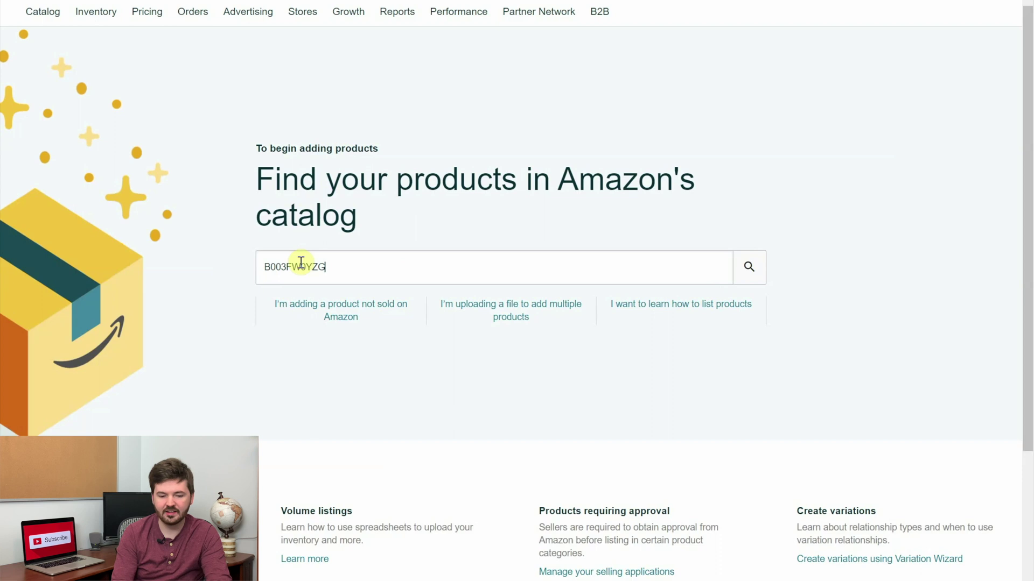
pyautogui.press('Return')
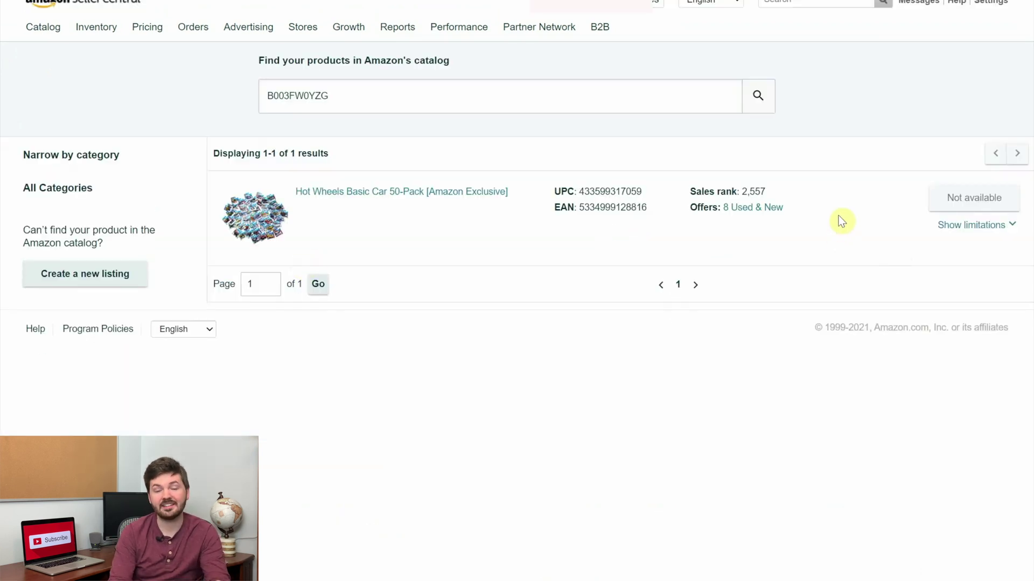